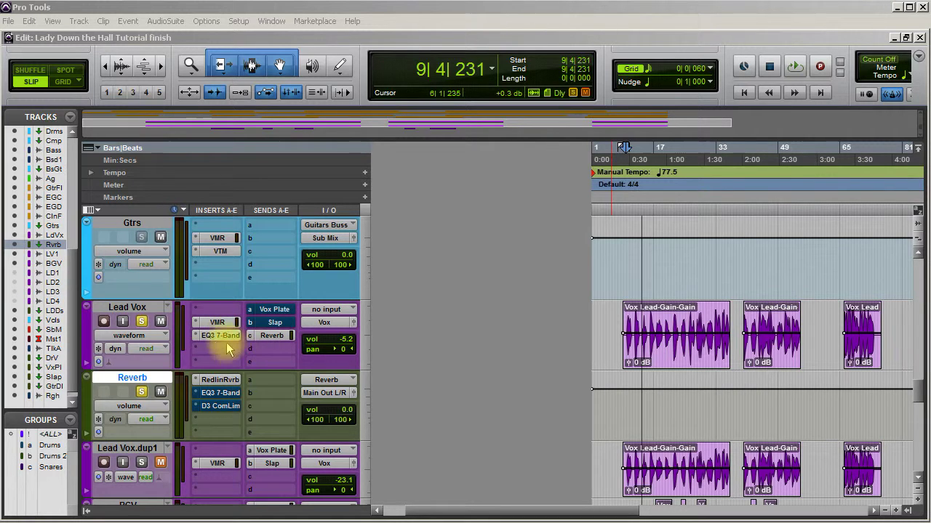
- Open Lead Vox's Reverb send fader and the Redline Reverb plug-in on the Reverb track, and play the session
click(272, 336)
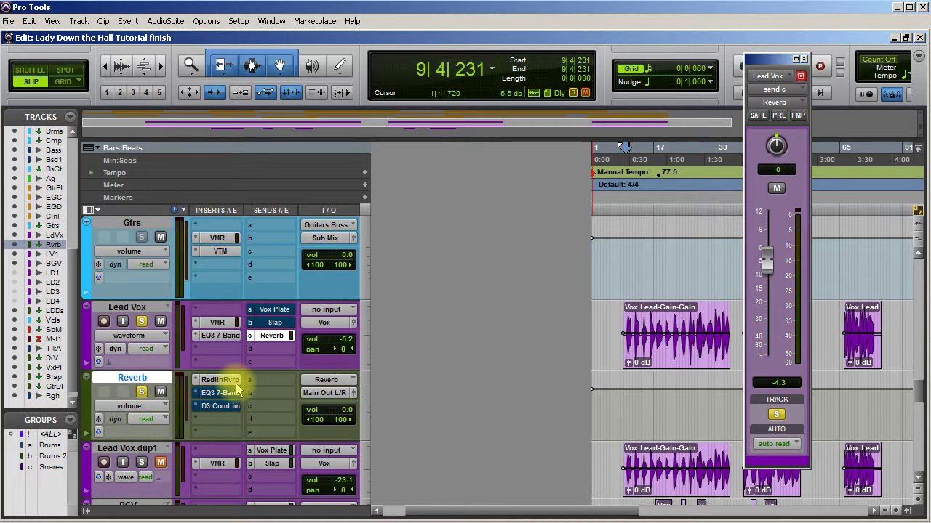
click(220, 381)
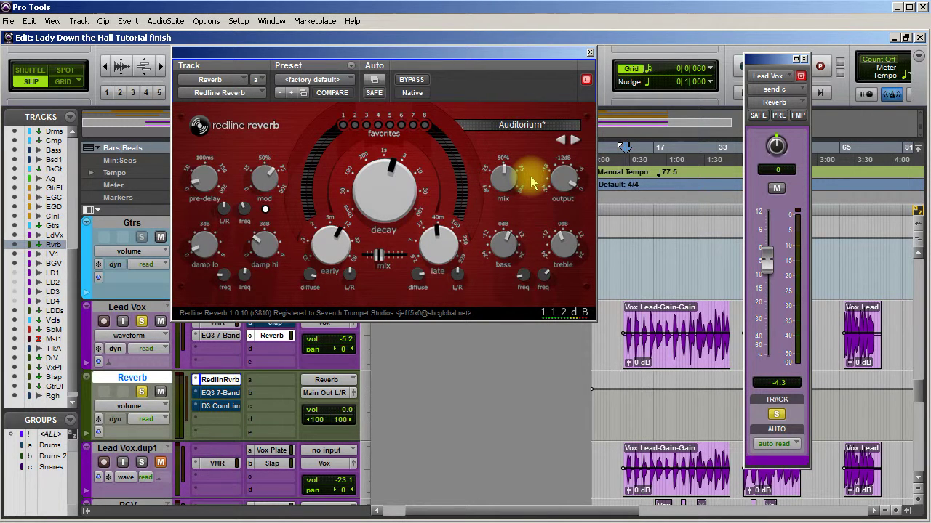
key(space)
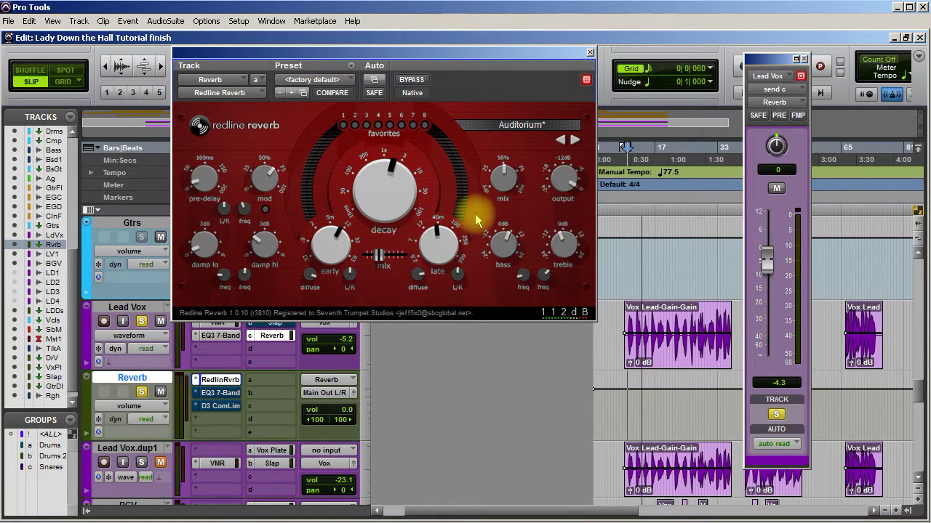
- Load the Redline 300 Early Reflect preset in Redline Reverb and raise Lead Vox's Reverb send to -1.4 dB
click(537, 125)
mouse_move(553, 124)
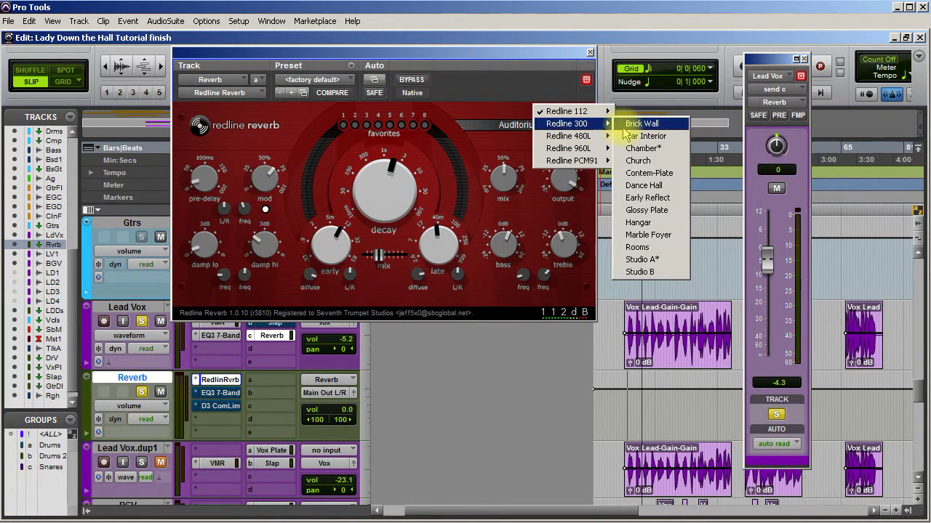
click(658, 197)
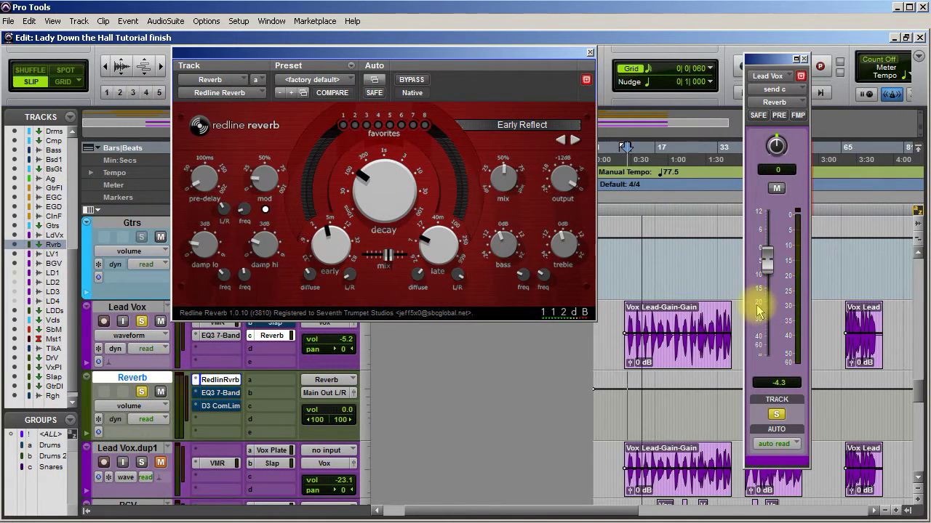
drag(772, 276, 771, 266)
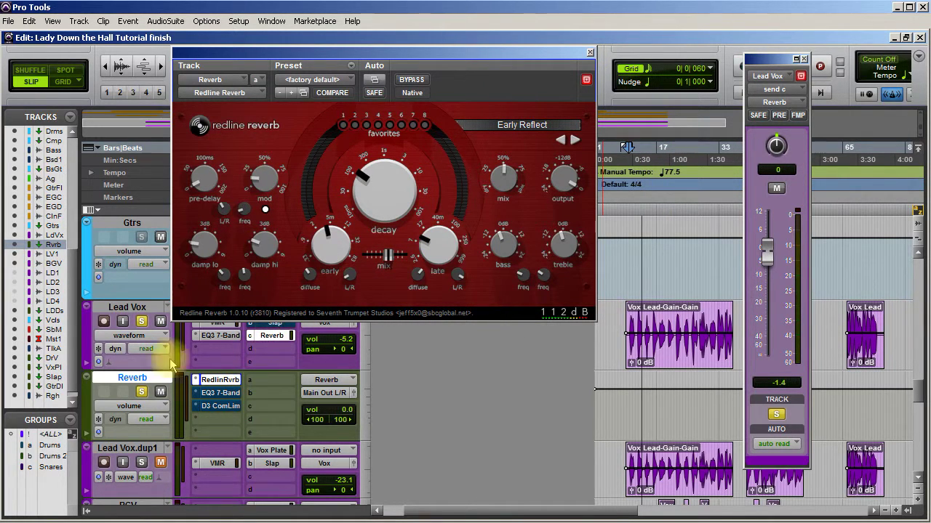
- Open the EQ3 7-Band on the Reverb track and audition the vocal reverb with the EQ bypassed
click(213, 394)
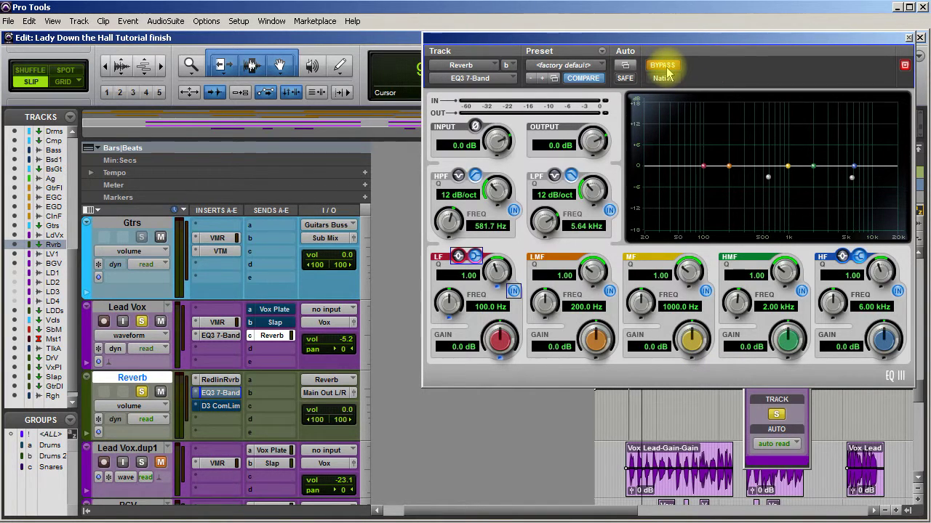
key(space)
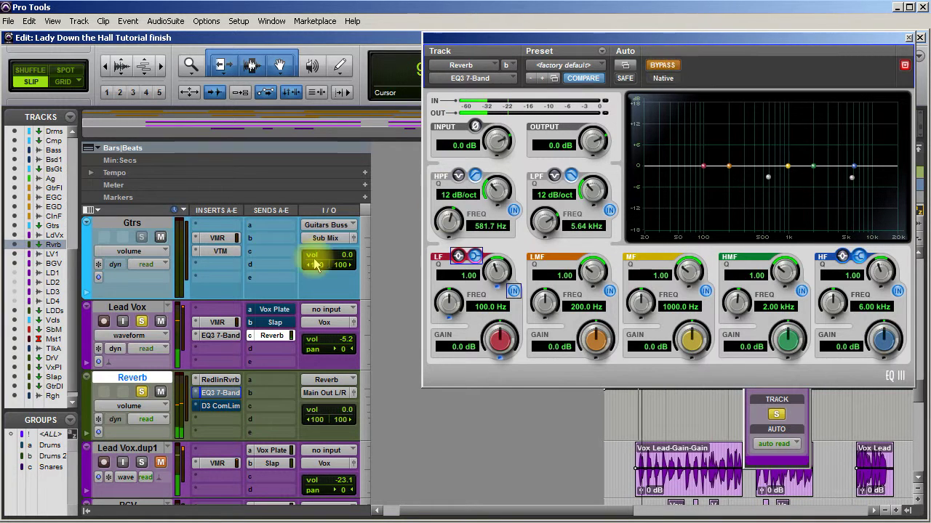
- Load the Redline 112 Auditorium preset in the Reverb track's Redline Reverb and close the plug-in
click(218, 381)
click(789, 110)
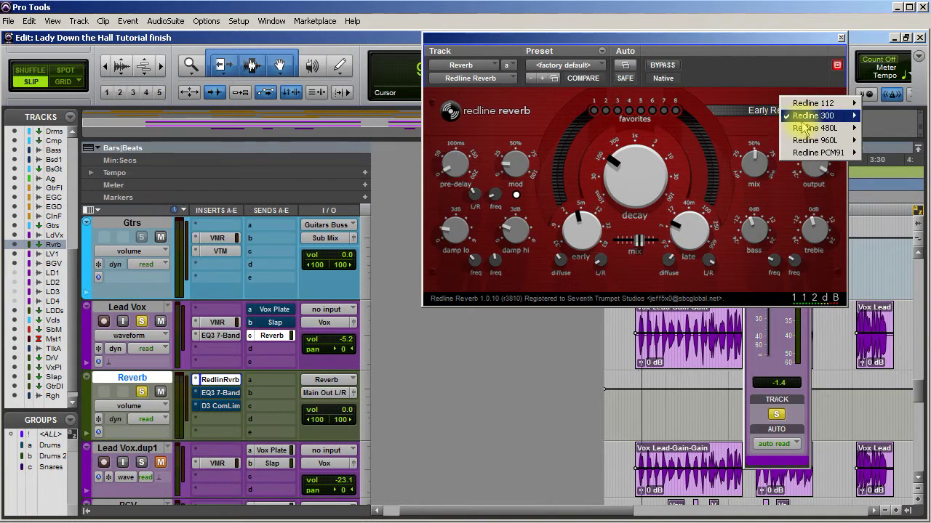
mouse_move(827, 107)
click(895, 107)
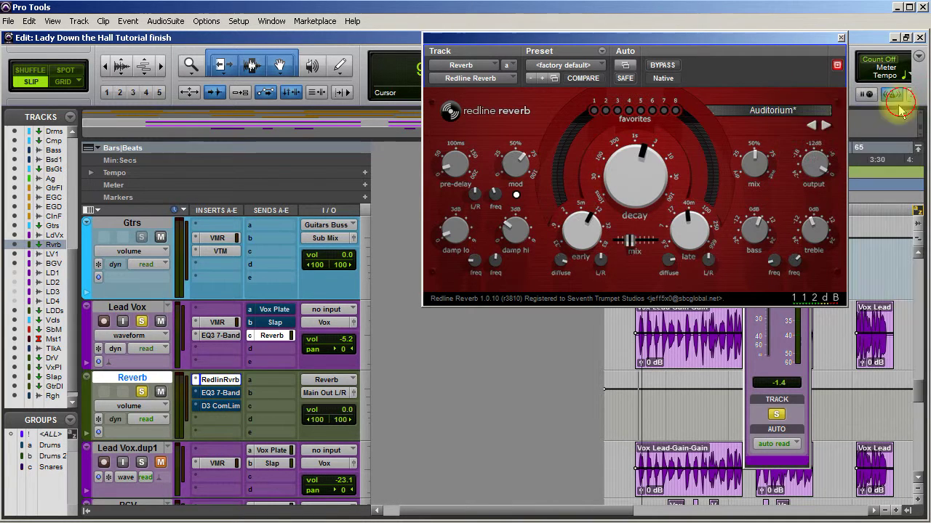
click(840, 37)
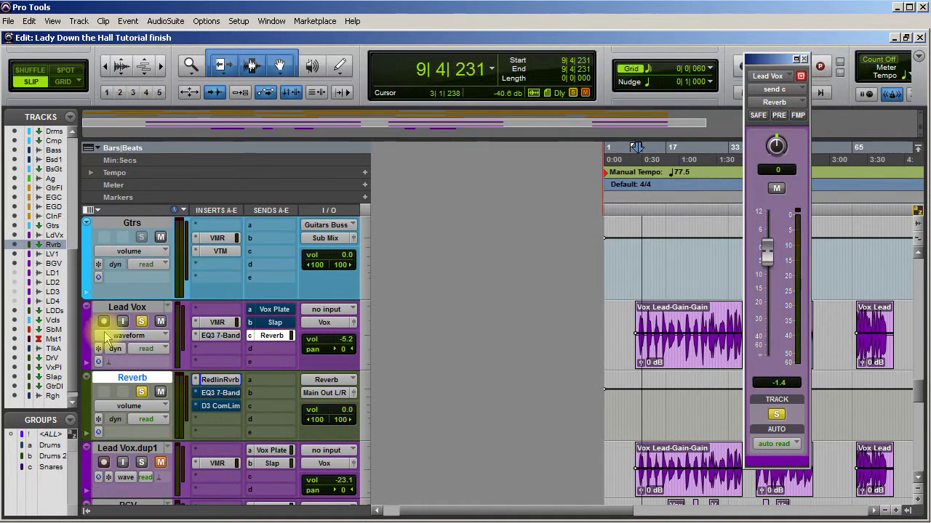
- Compare the vocal reverb with the Reverb track's EQ3 7-Band bypassed and active during playback, leaving the EQ active
click(221, 392)
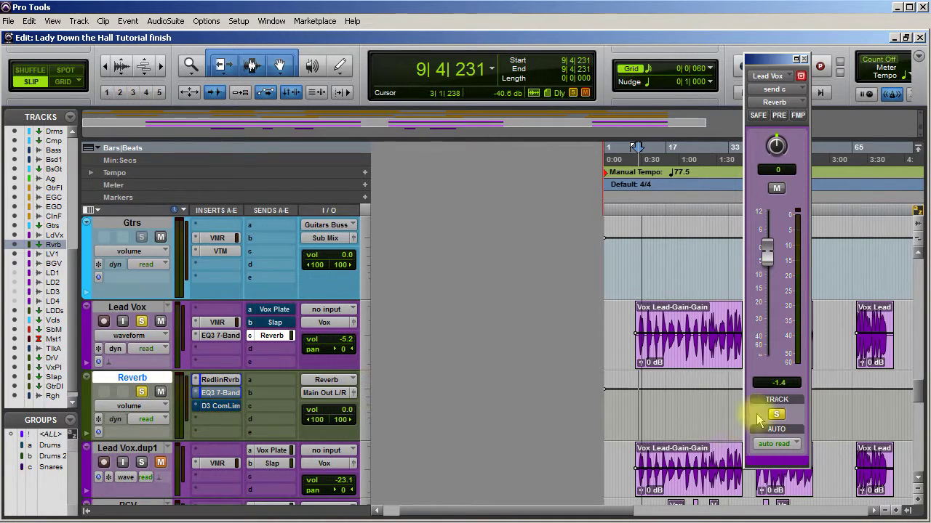
drag(742, 37, 565, 64)
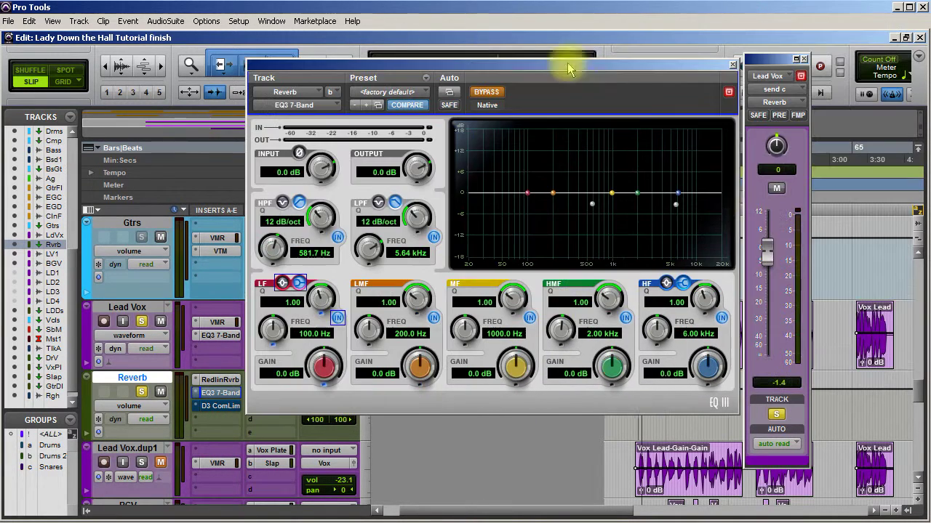
click(491, 95)
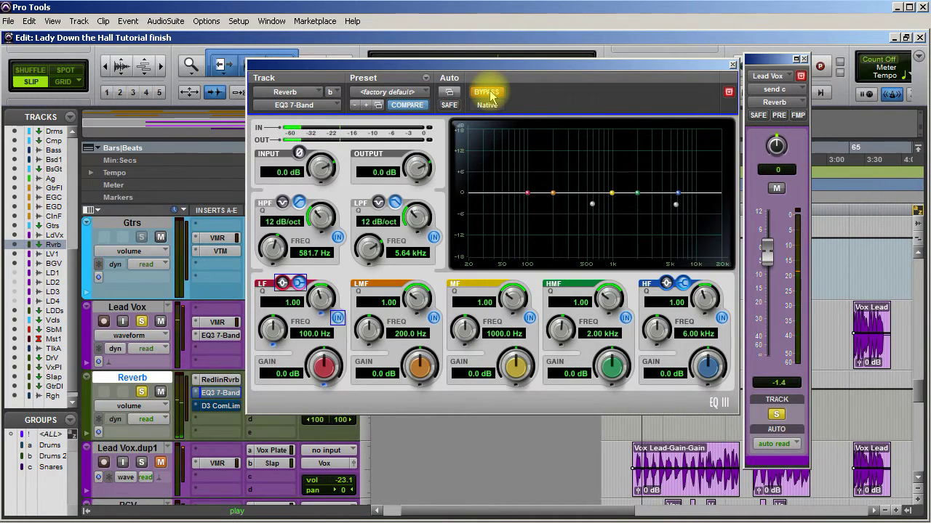
click(488, 94)
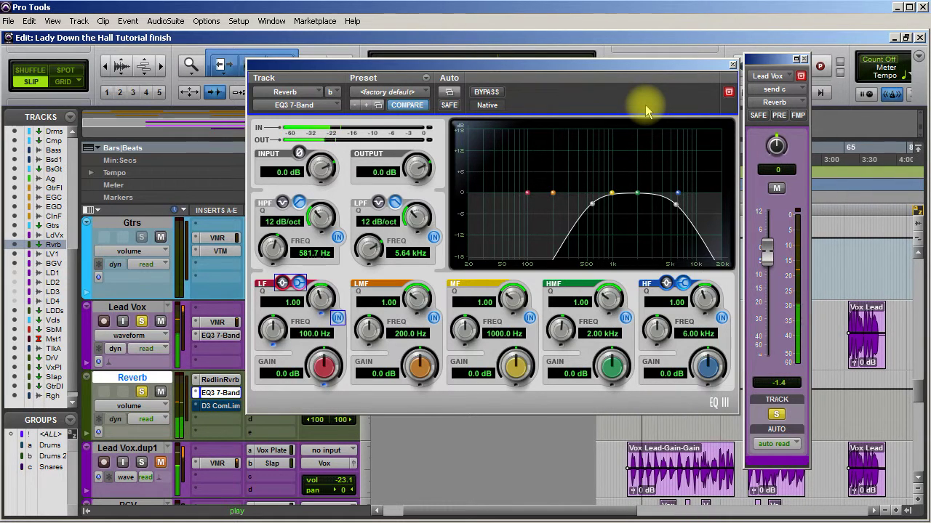
click(486, 92)
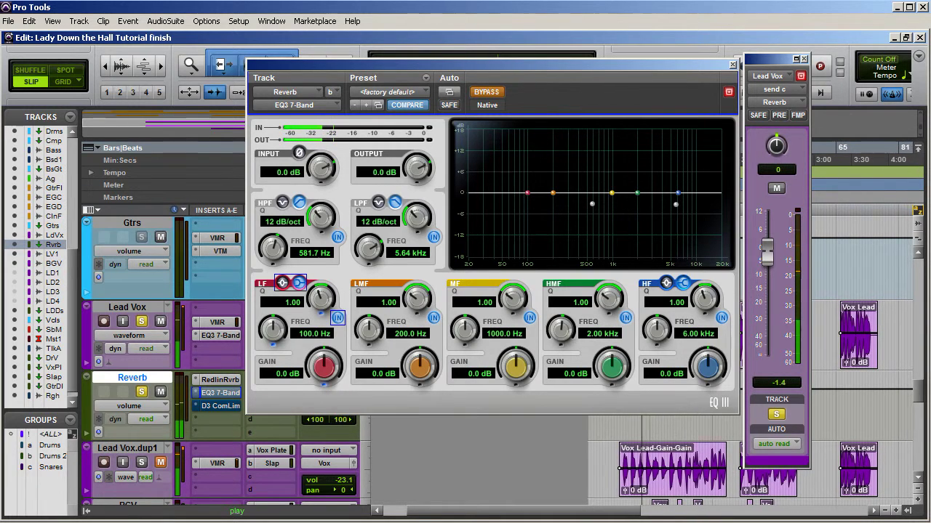
click(489, 95)
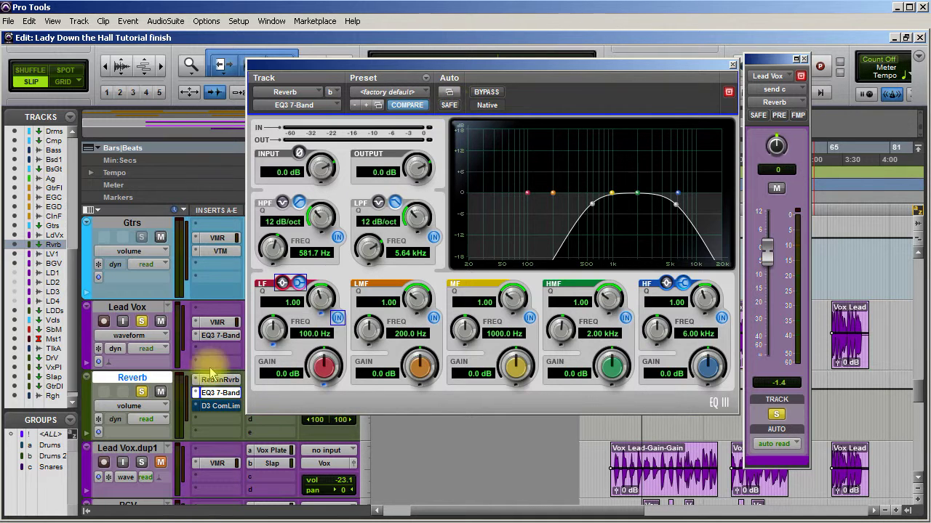
- Open the Compressor/Limiter on the Reverb track, play the vocal with it bypassed, and take it out of bypass
click(221, 406)
click(486, 91)
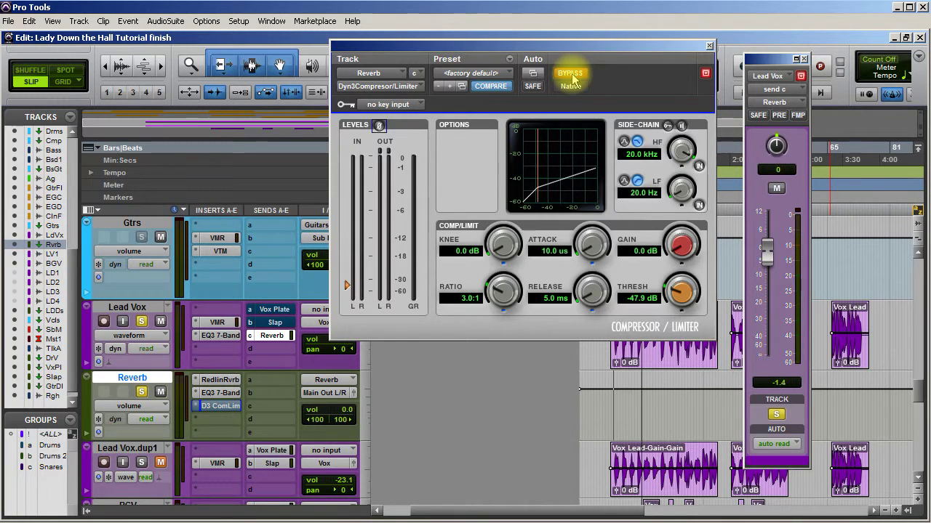
key(space)
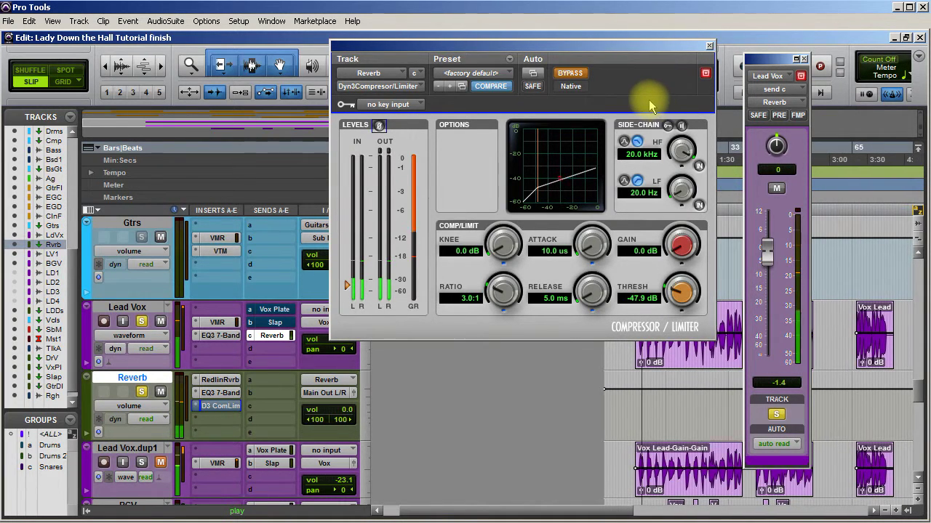
click(580, 74)
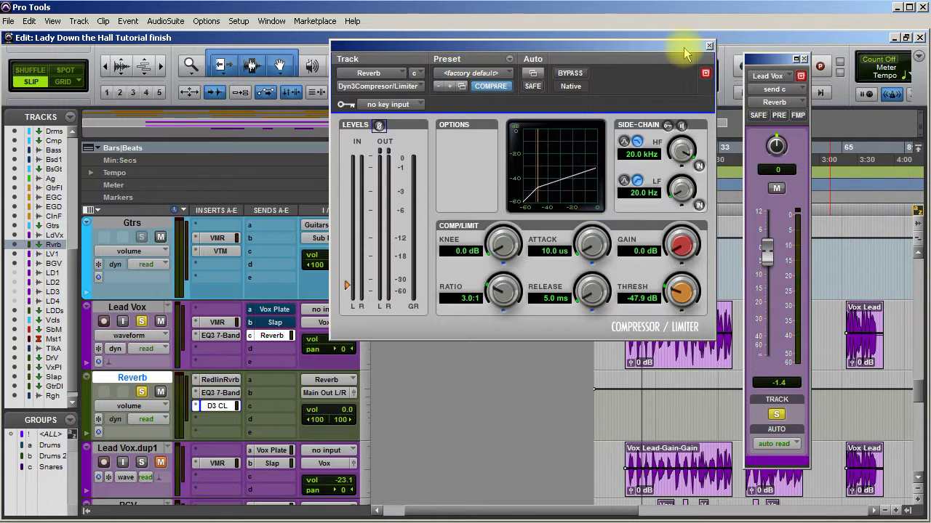
- Raise Lead Vox's Reverb send to -0.1 dB and close the Compressor/Limiter
click(767, 249)
mouse_move(767, 249)
mouse_down()
mouse_move(769, 295)
mouse_move(767, 246)
mouse_up()
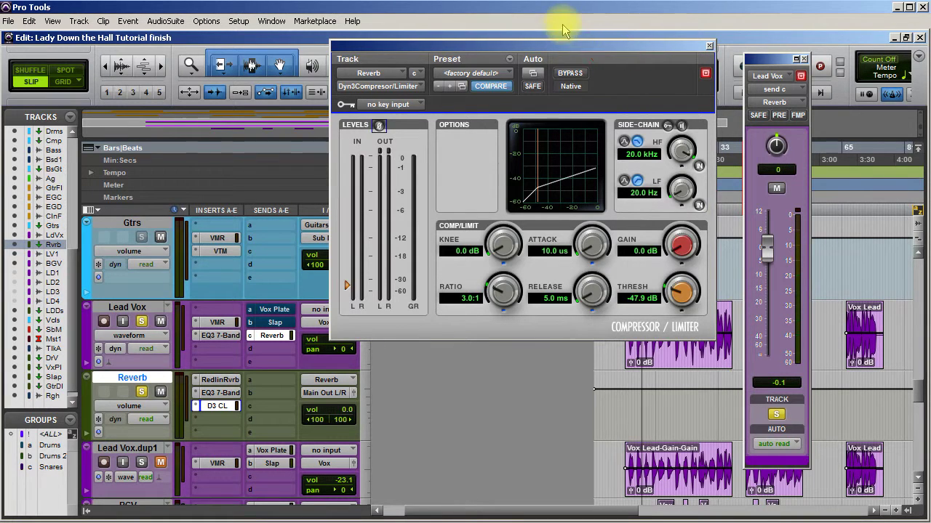
drag(564, 45, 515, 21)
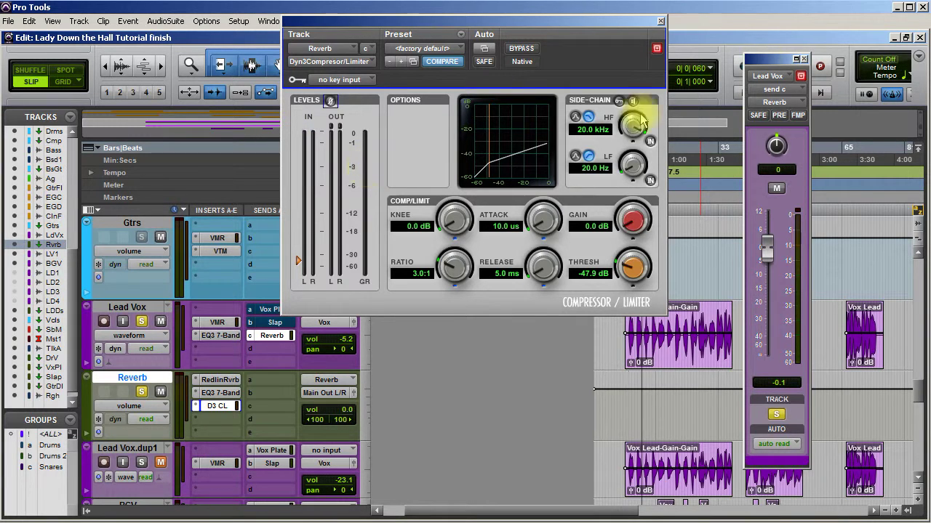
click(661, 21)
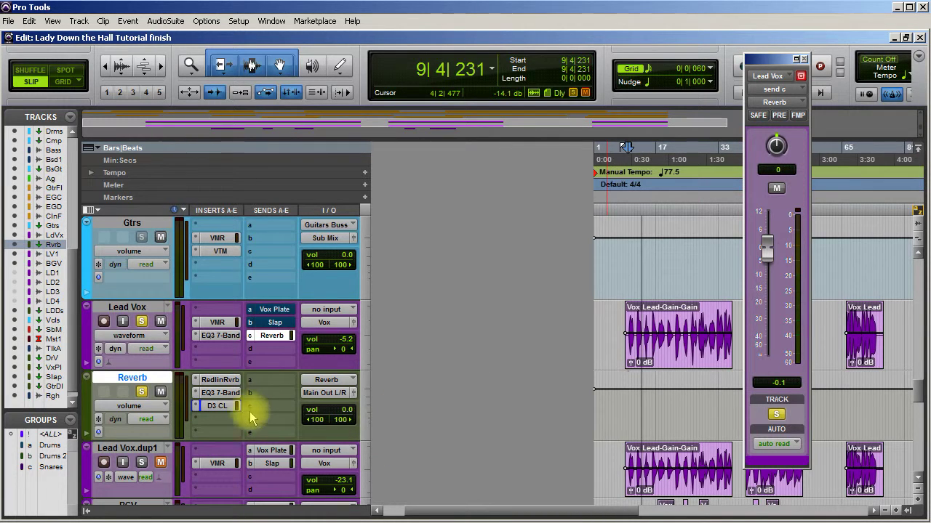
- Bypass the EQ and compressor on the Reverb track, try different Lead Vox Reverb send levels, and set the send to -13.4 dB
drag(217, 405, 221, 393)
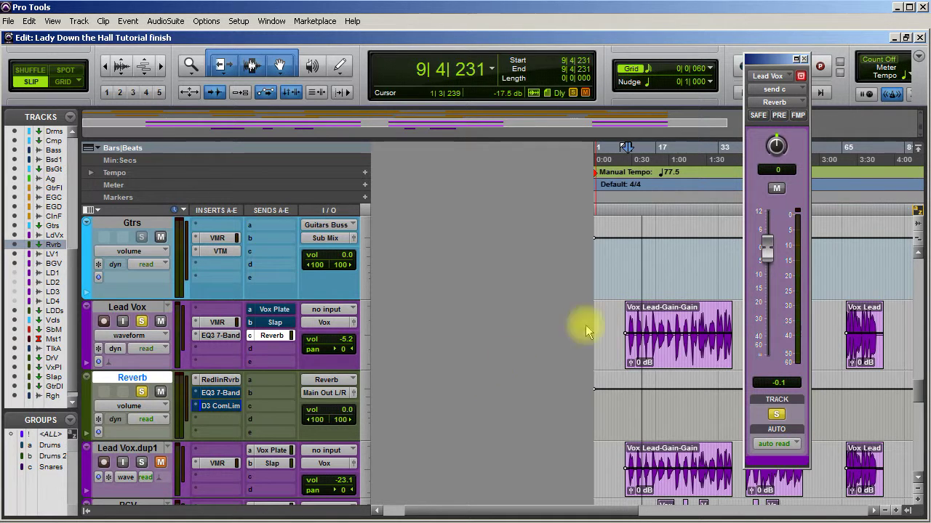
drag(762, 249, 772, 296)
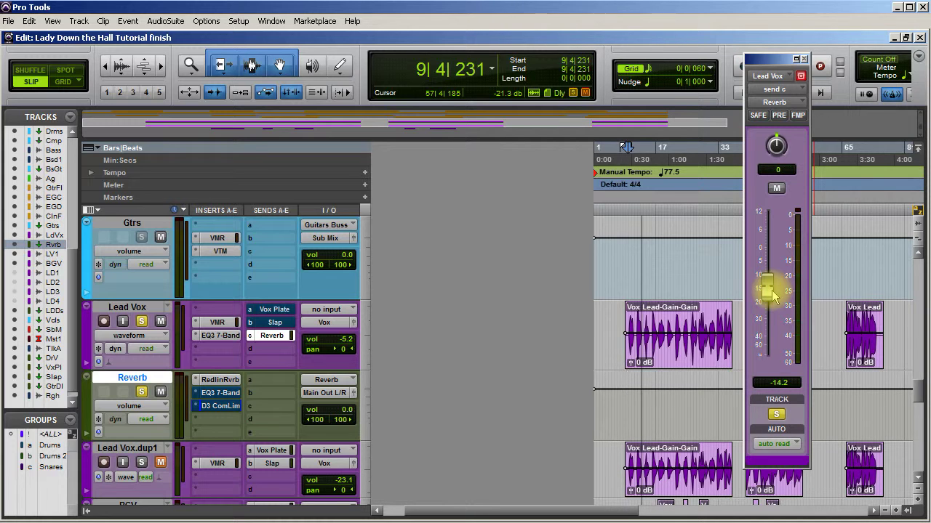
drag(771, 293, 769, 253)
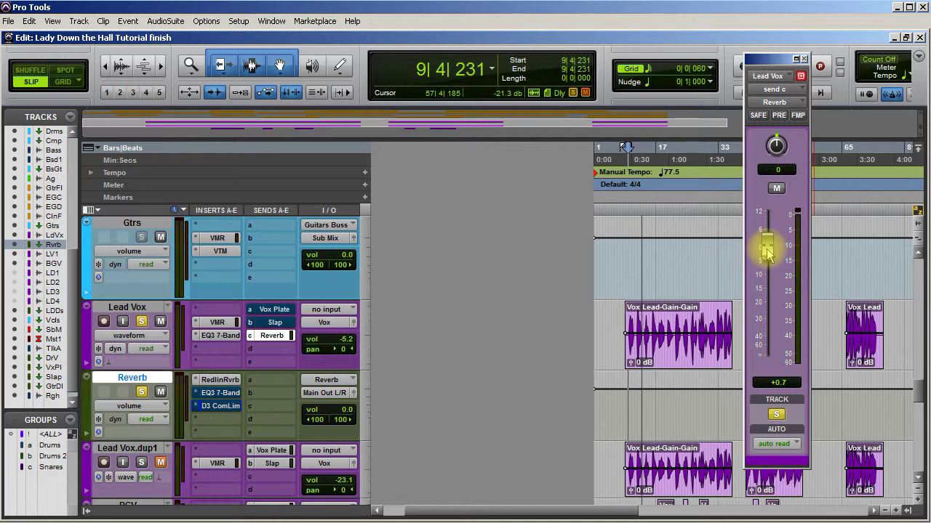
drag(766, 250, 771, 288)
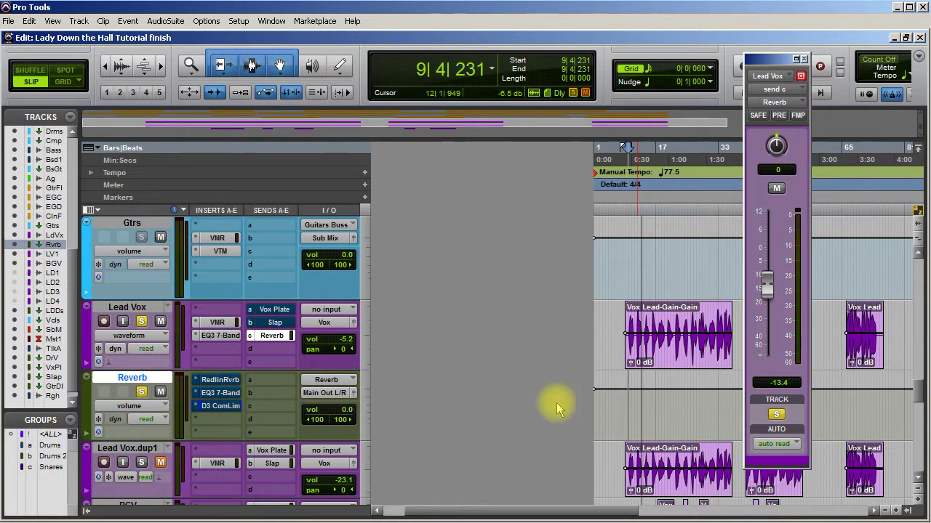
- Take Redline Reverb on the Reverb track out of bypass and close Lead Vox's send fader
ctrl+click(213, 381)
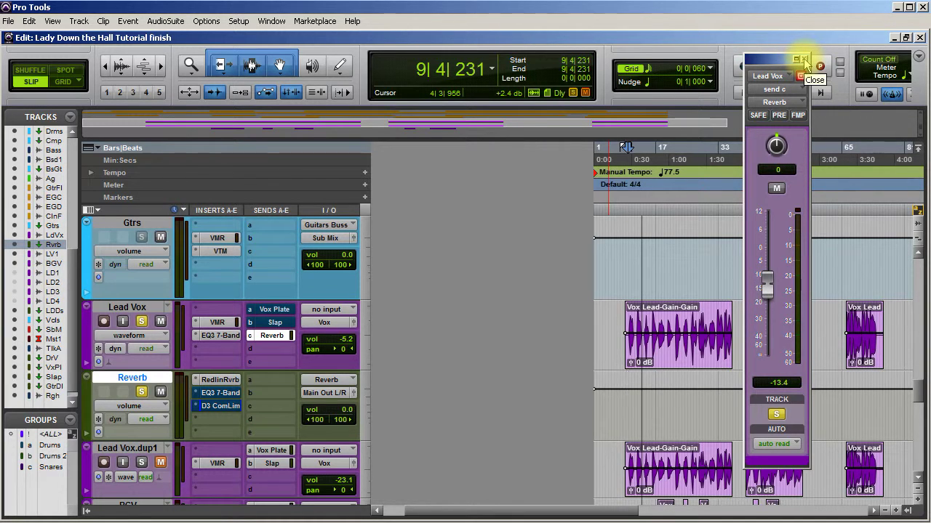
click(802, 60)
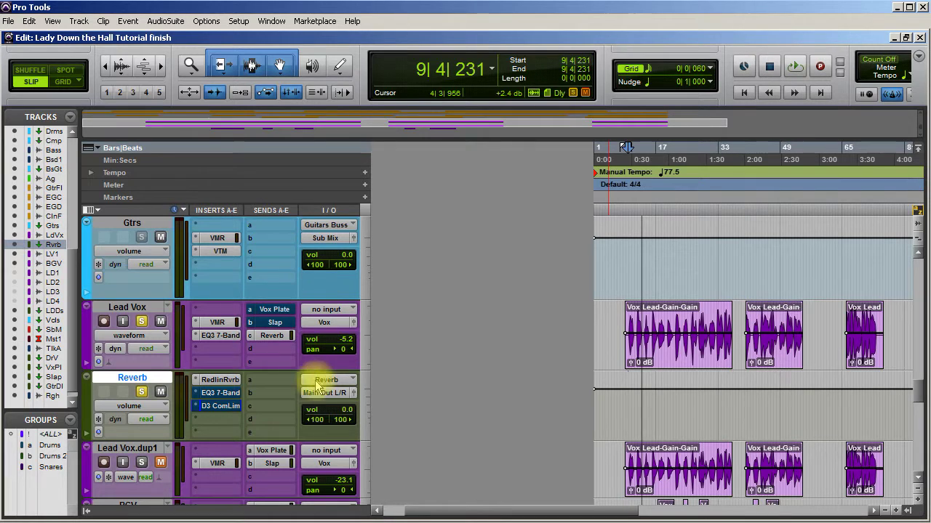